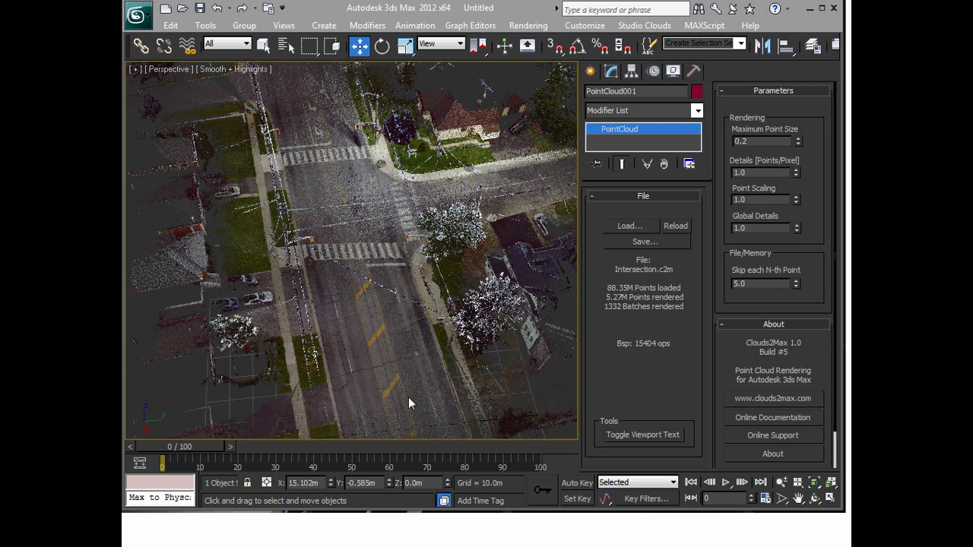
- Orbit, pan and zoom the street point cloud to inspect the intersection
middle_click_drag(428, 296, 411, 266, "alt")
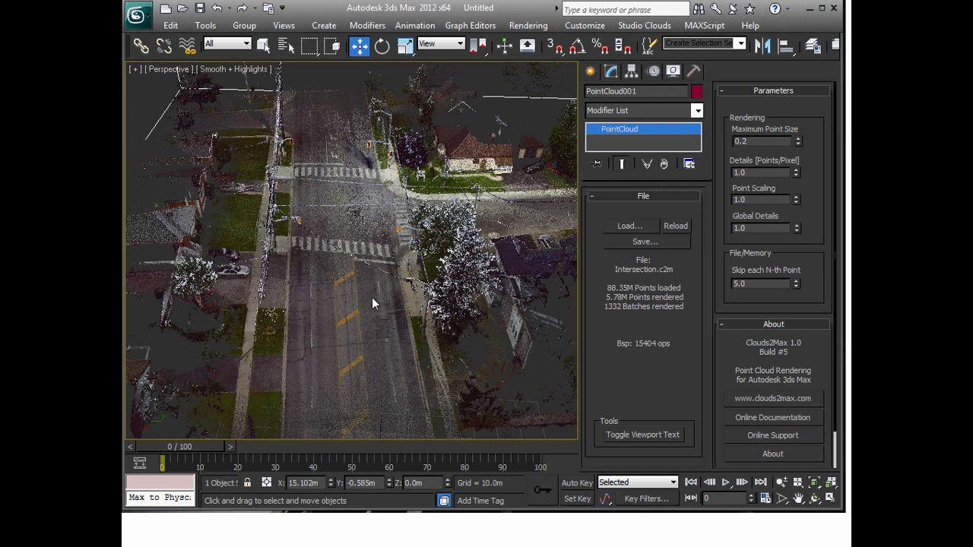
middle_click_drag(371, 294, 371, 287)
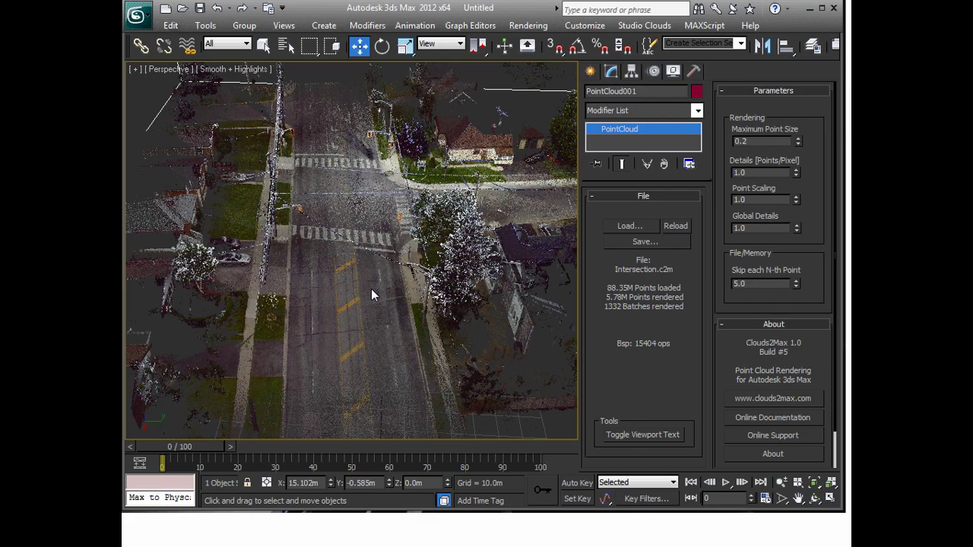
scroll(371, 289, "up", 4)
middle_click_drag(380, 291, 364, 306, "alt")
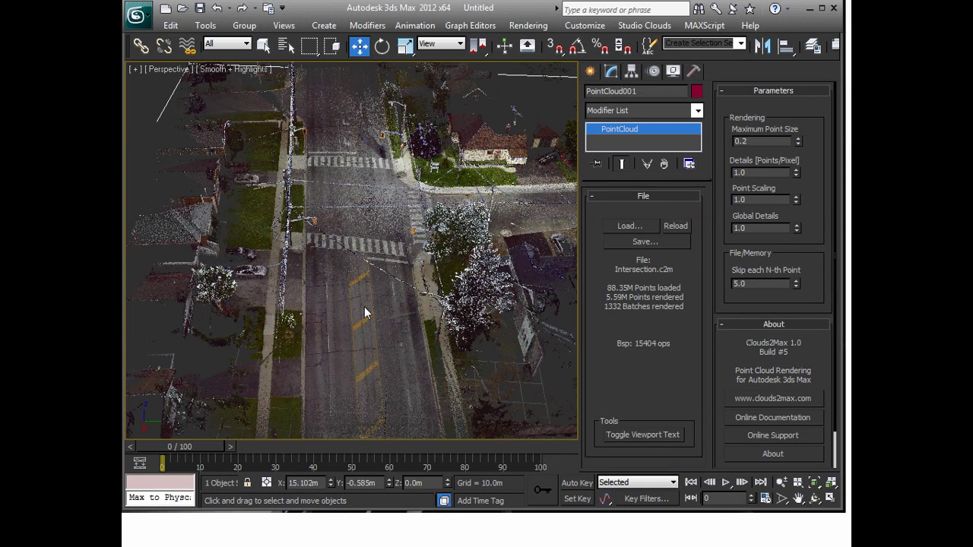
middle_click_drag(372, 295, 345, 291, "alt")
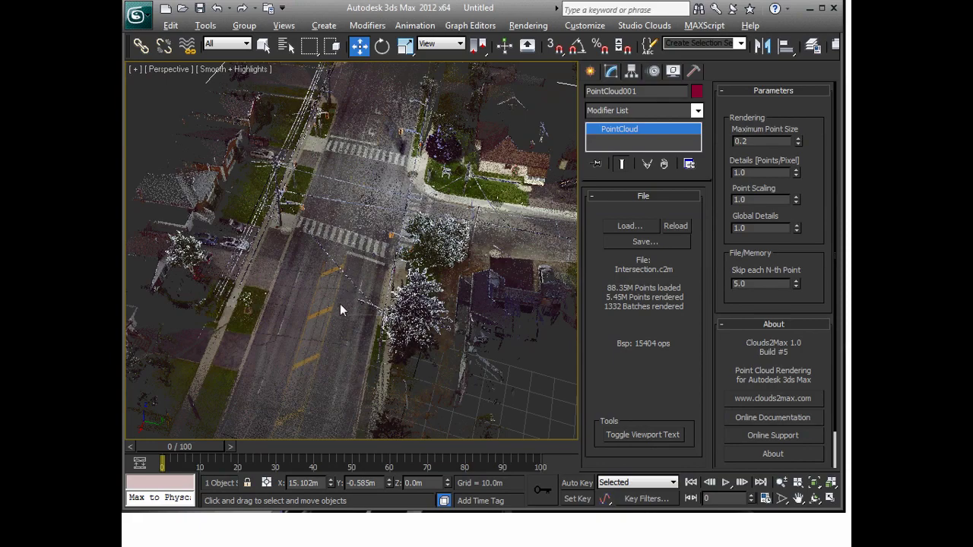
middle_click_drag(340, 303, 380, 289, "alt")
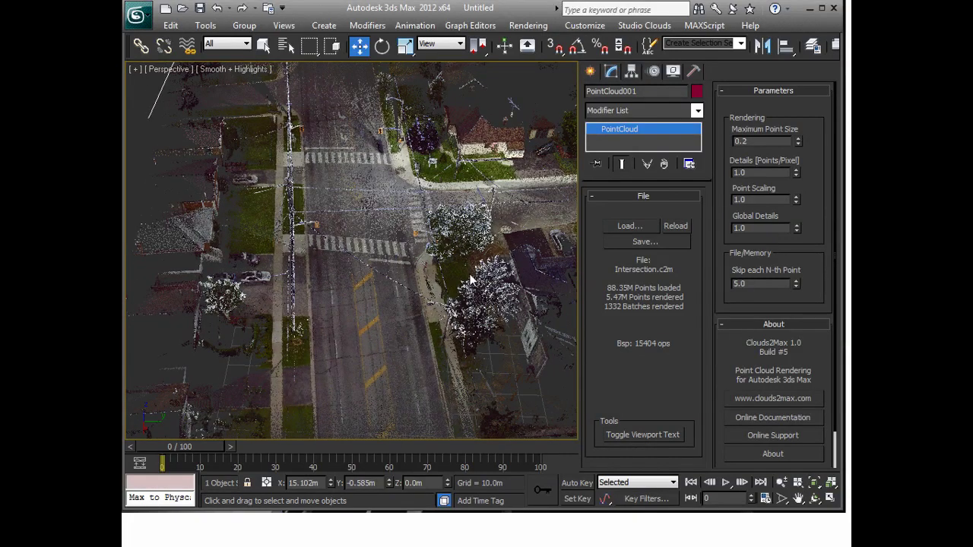
- Load CrushedCar.c2m into the point cloud and orbit around the wrecked car
left_click(624, 225)
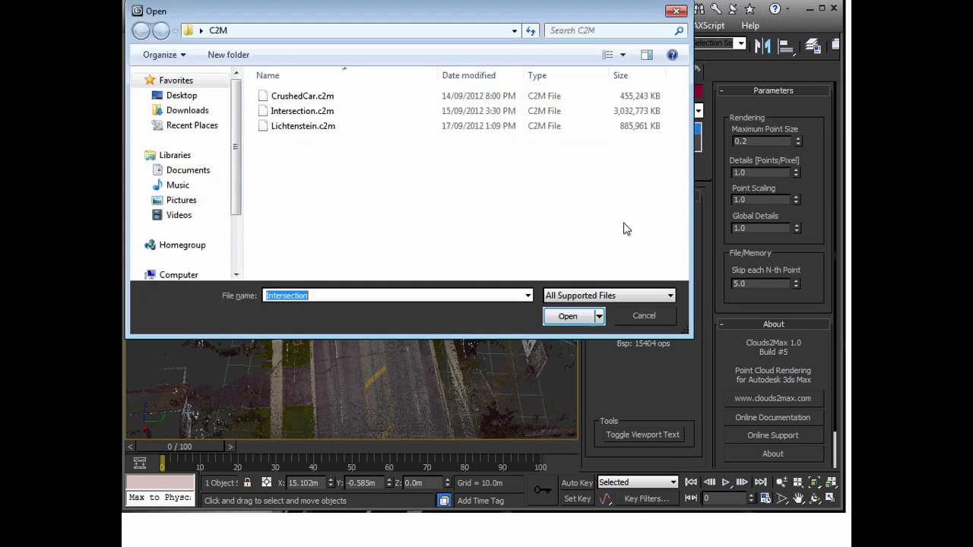
left_click(308, 101)
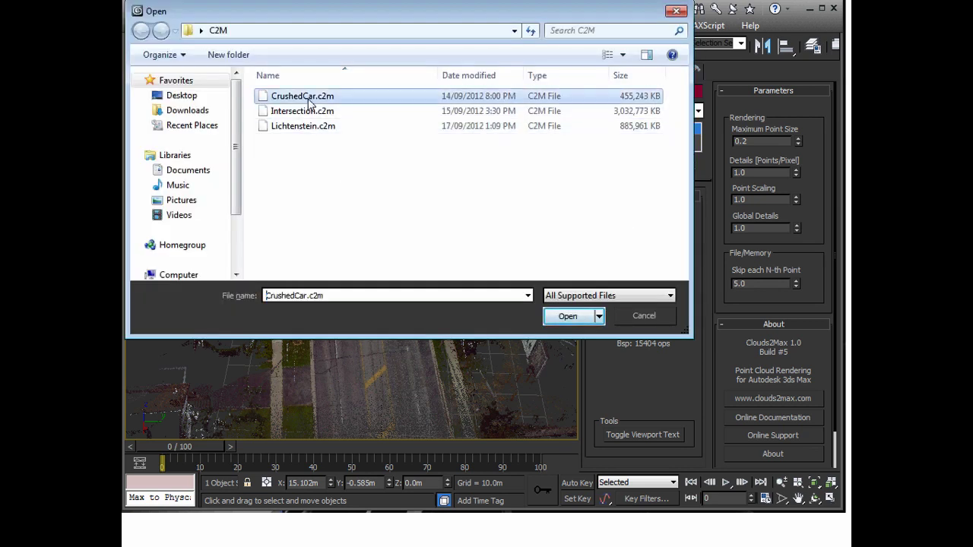
left_click(566, 317)
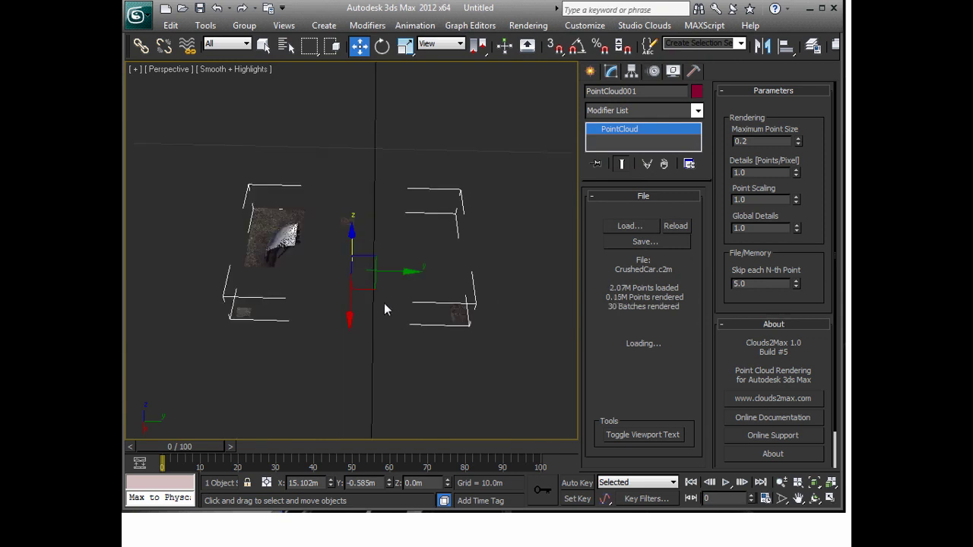
middle_click_drag(384, 303, 393, 329, "alt")
scroll(403, 295, "down", 3)
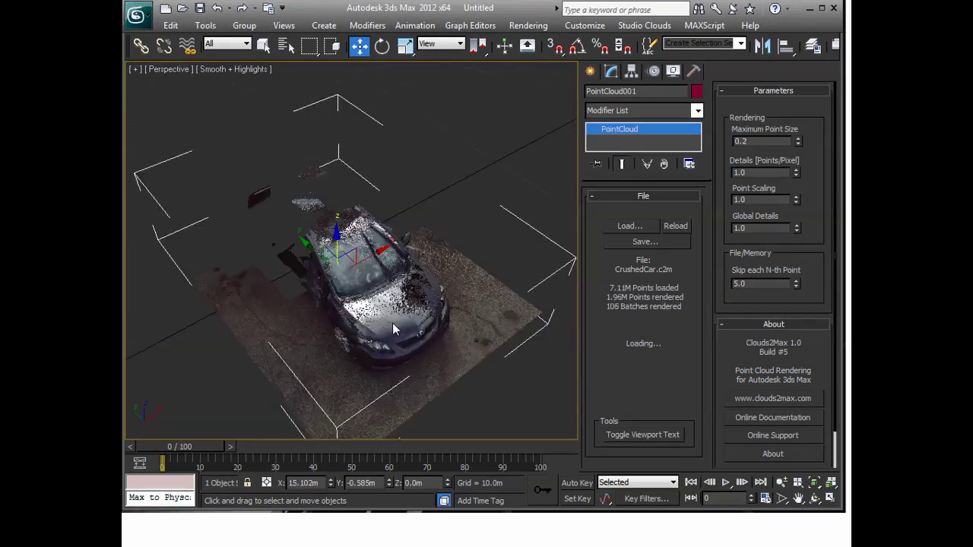
scroll(393, 329, "up", 3)
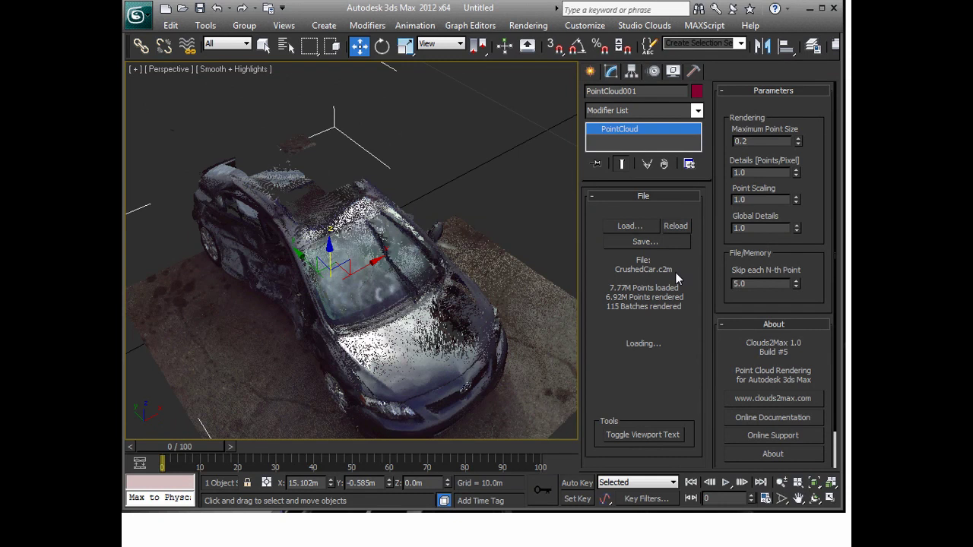
middle_click_drag(394, 311, 424, 305, "alt")
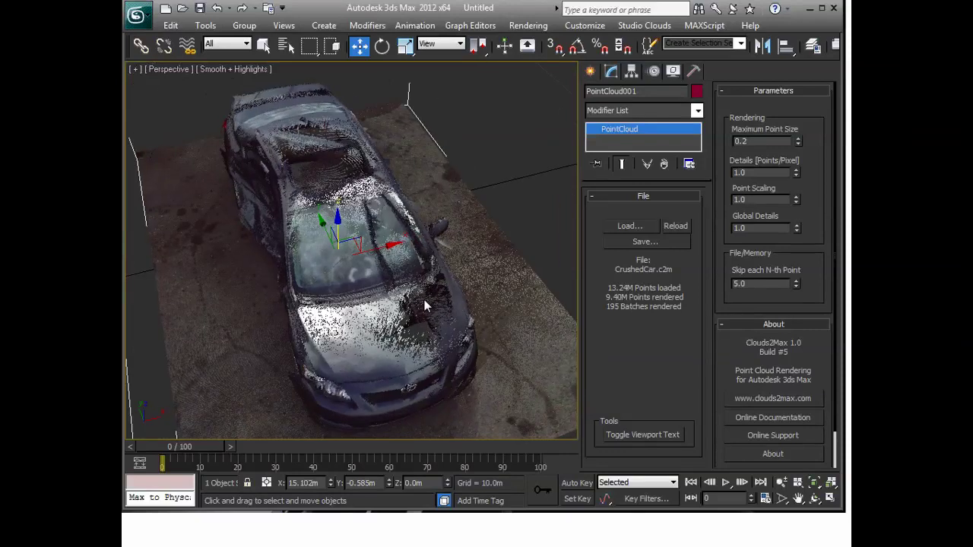
middle_click_drag(513, 315, 548, 318, "alt")
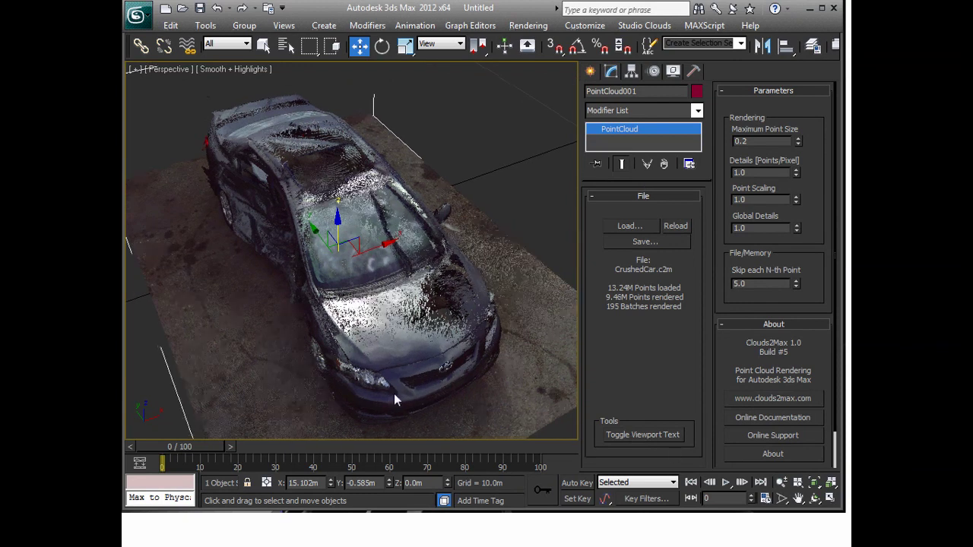
mouse_move(394, 393)
middle_mouse_down("alt")
mouse_move(409, 386)
mouse_move(330, 392)
mouse_move(386, 395)
mouse_move(391, 386)
middle_mouse_up("alt")
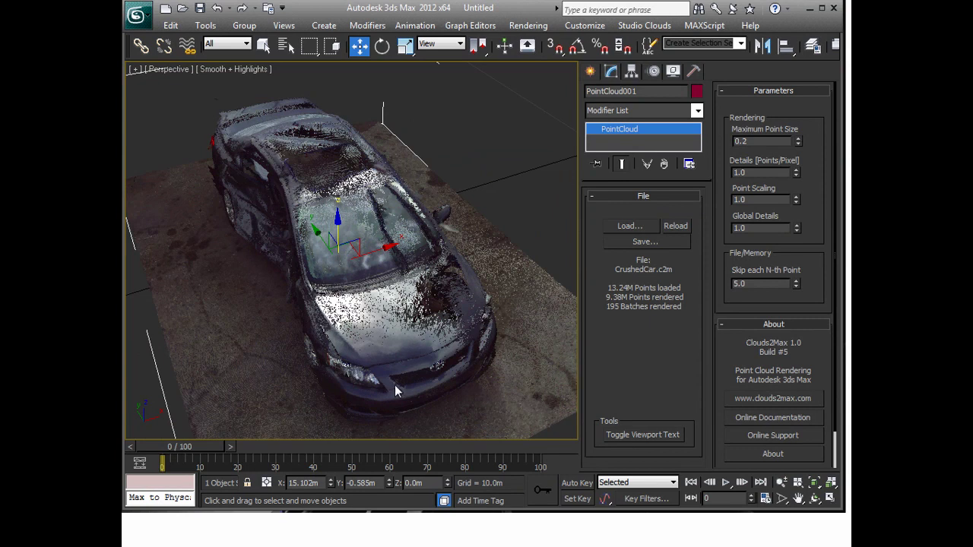
left_click(674, 436)
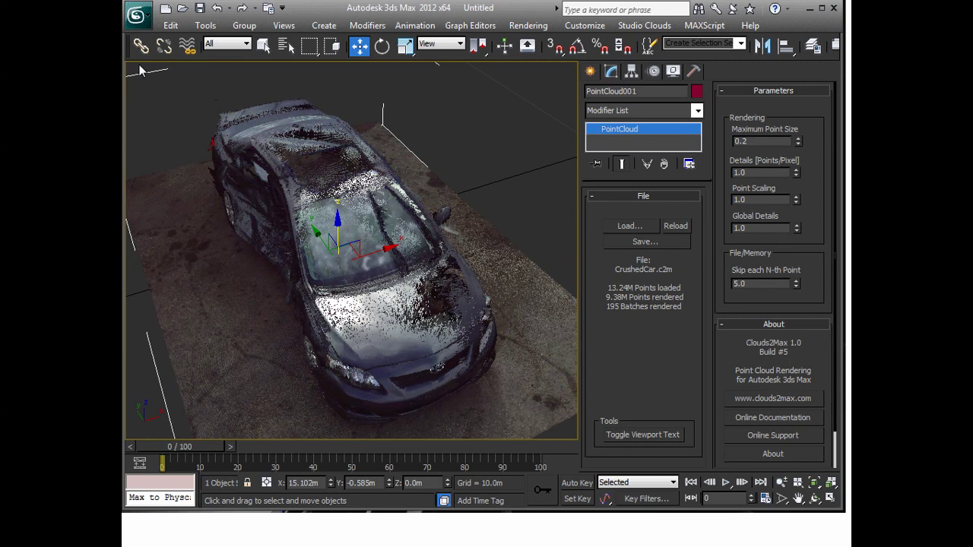
left_click(211, 76)
left_click(162, 70)
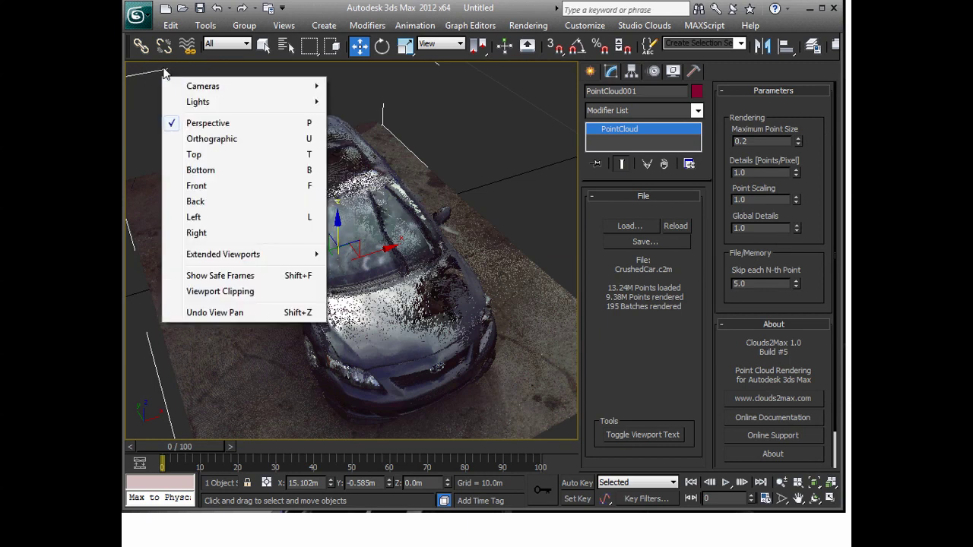
left_click(140, 72)
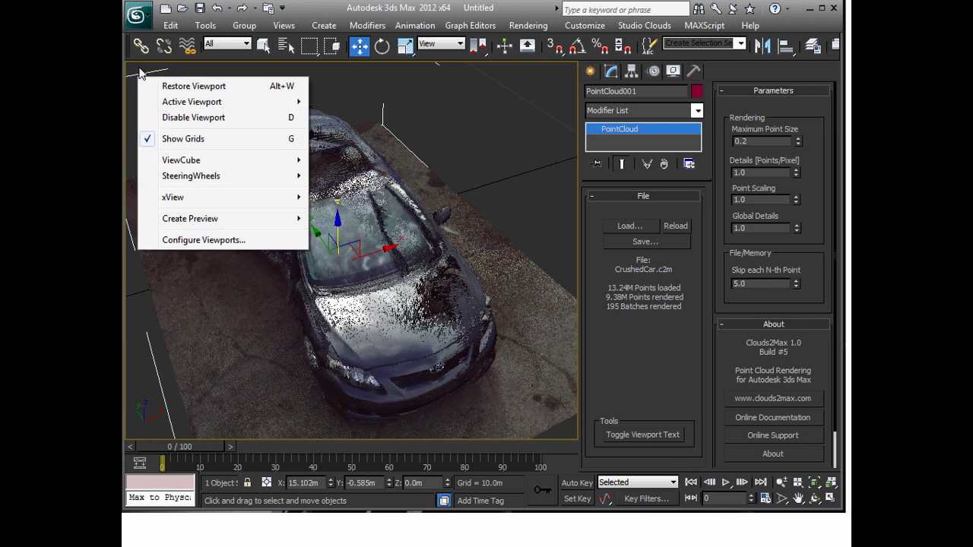
left_click(143, 286)
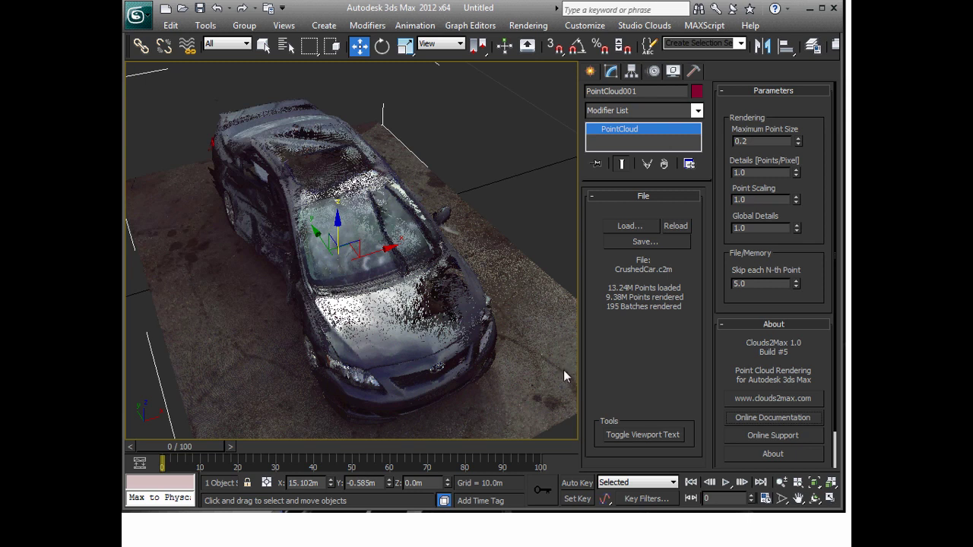
left_click(625, 434)
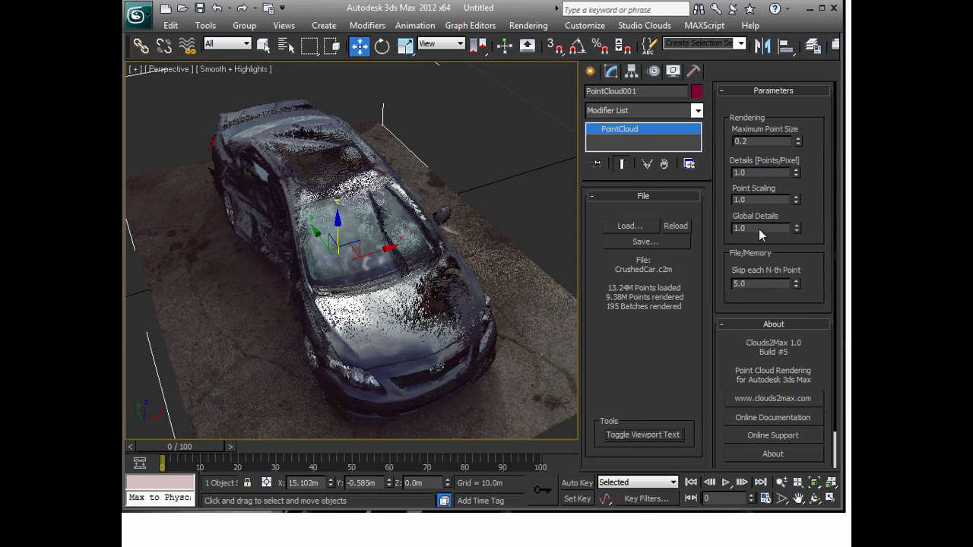
left_click_drag(759, 229, 722, 231)
key("Return")
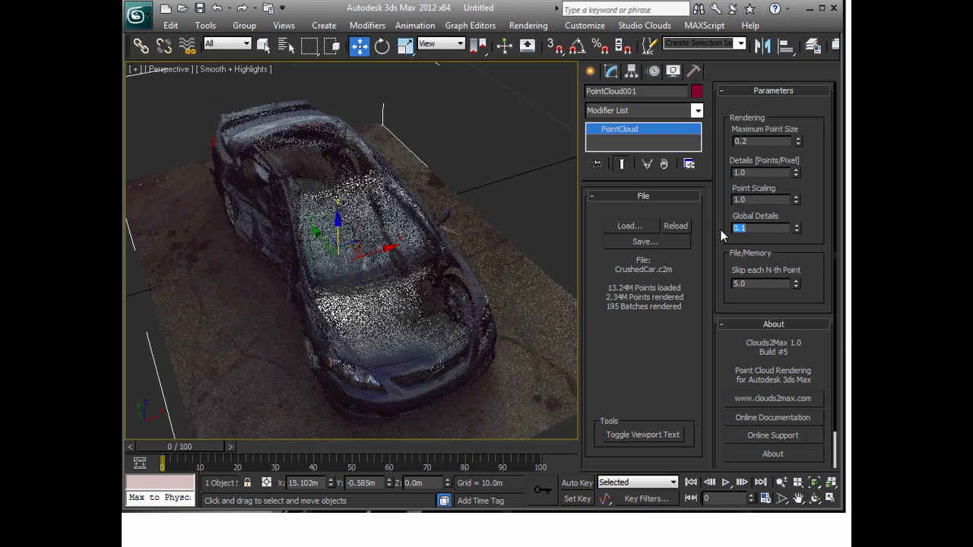
type(".01")
key("Return")
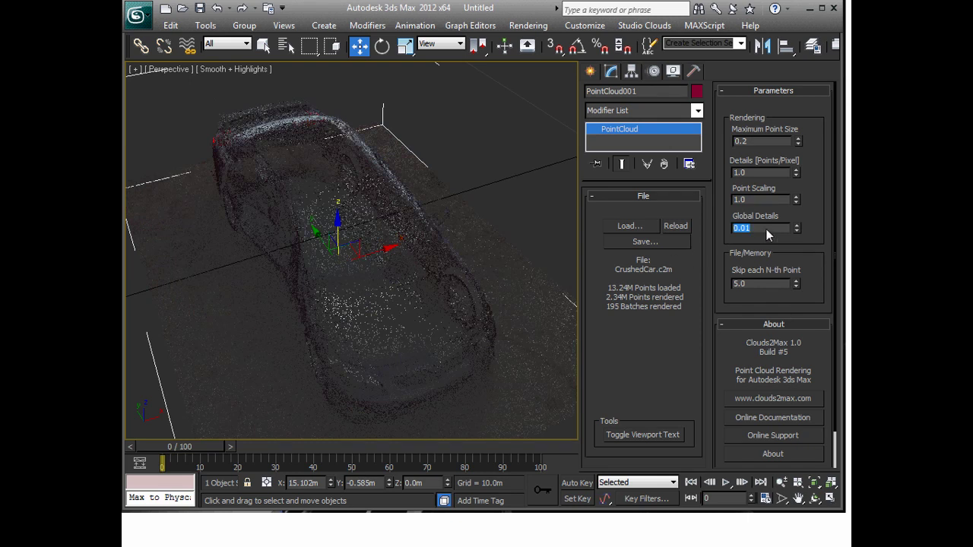
type("1")
key("Return")
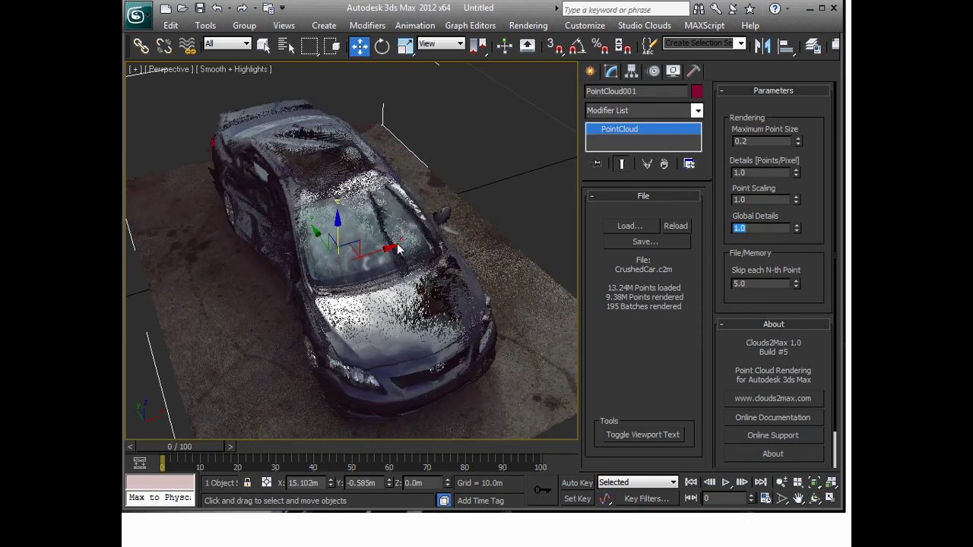
scroll(308, 287, "up", 5)
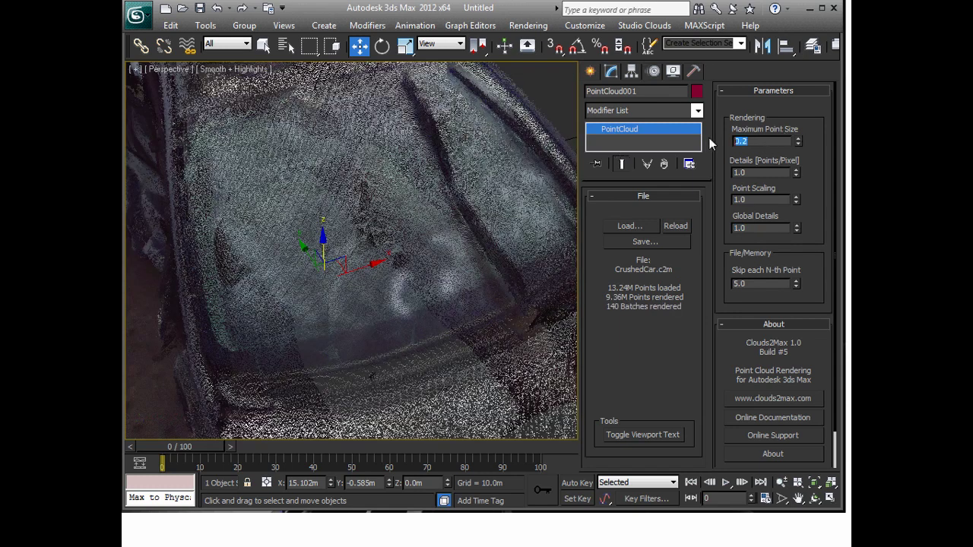
- Set Maximum Point Size to 5 and orbit over the car to view the larger points
type("5")
key("Return")
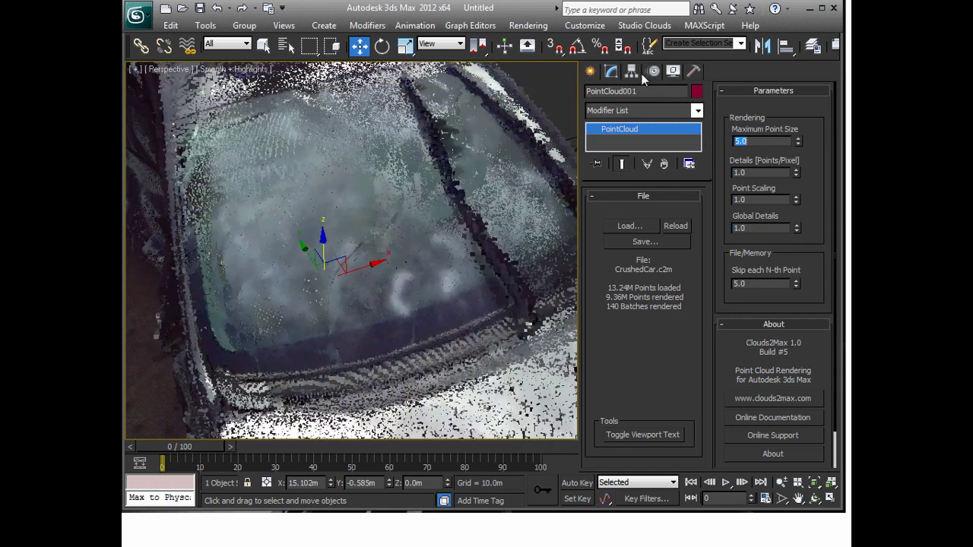
middle_click_drag(419, 261, 173, 365, "alt")
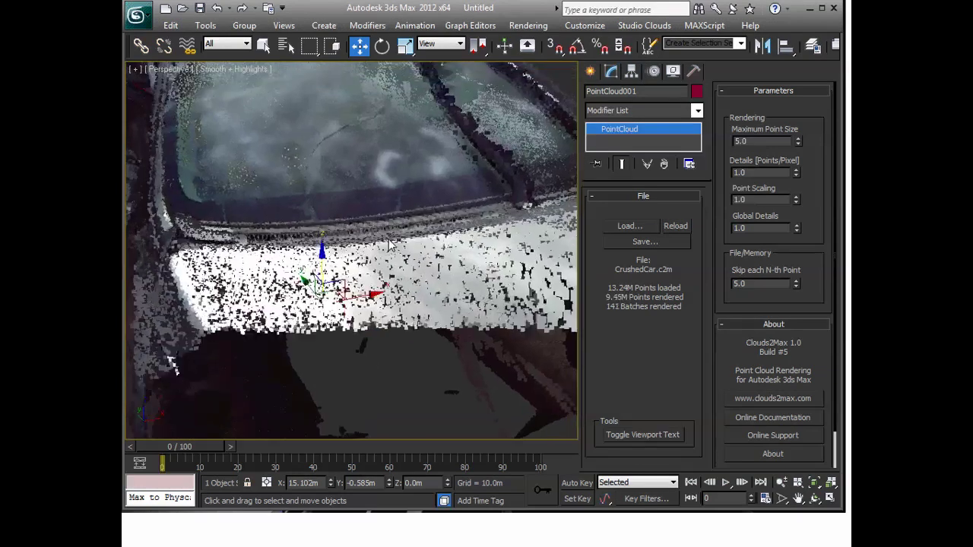
middle_click_drag(388, 245, 343, 271, "alt")
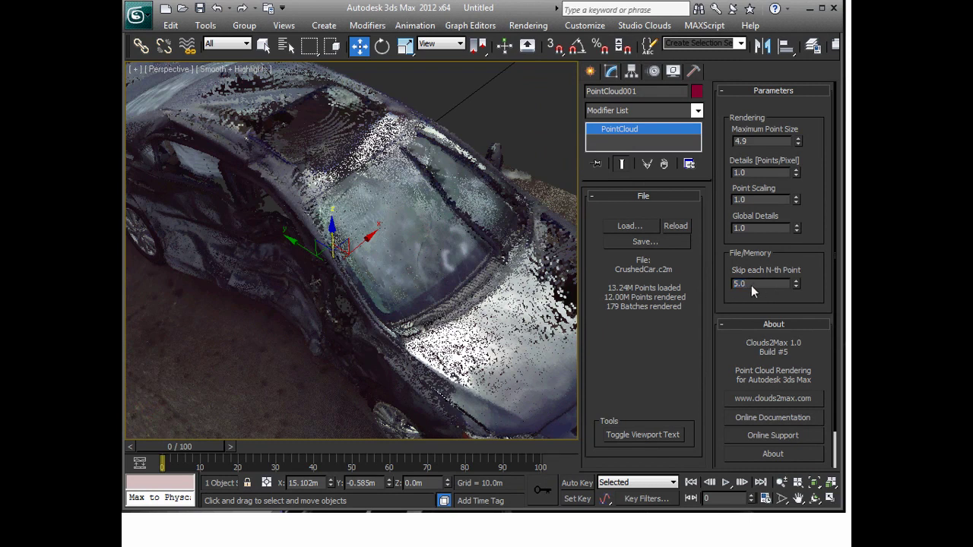
- Set Skip each N-th Point to 5, thinning the car to 2.97M points, then return to Create
scroll(355, 250, "down", 3)
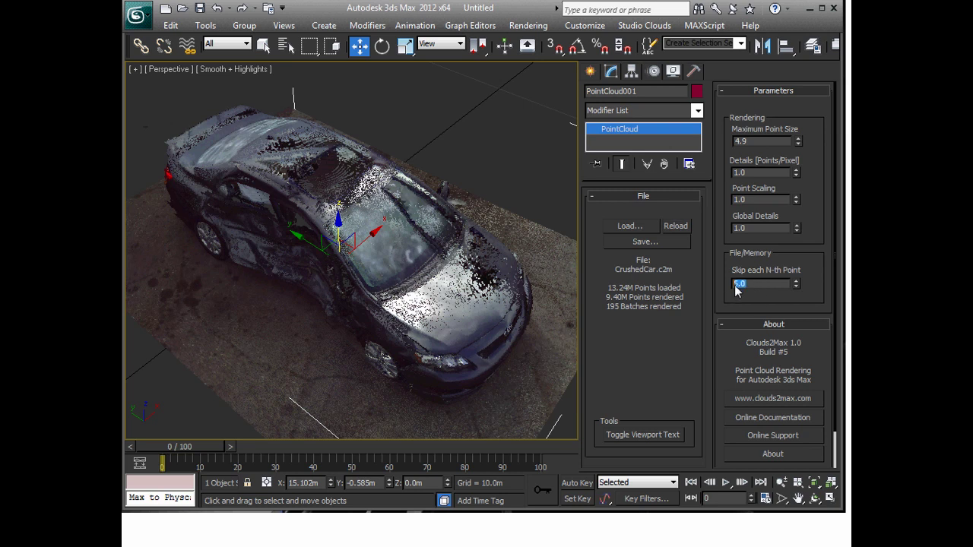
double_click(734, 286)
scroll(802, 339, "down", 2)
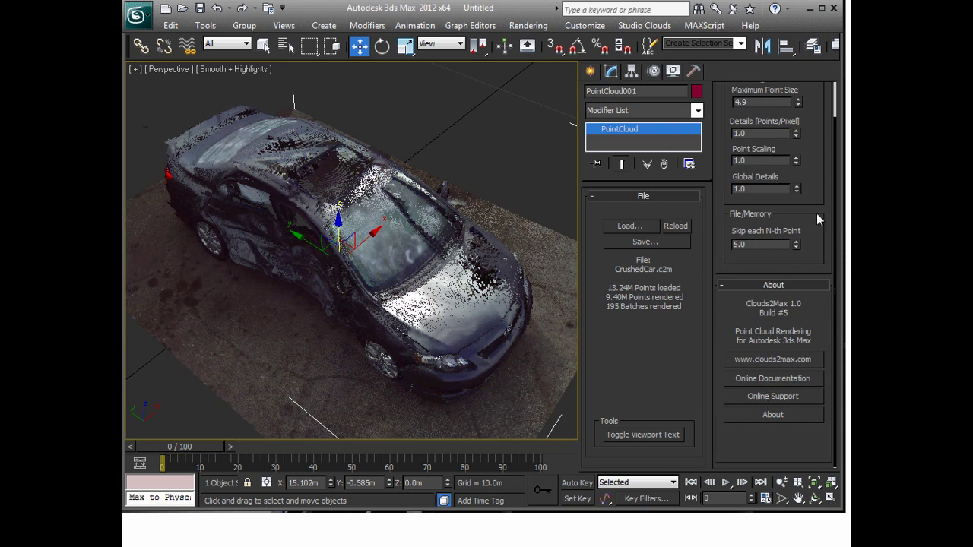
scroll(817, 213, "up", 2)
scroll(411, 297, "down", 2)
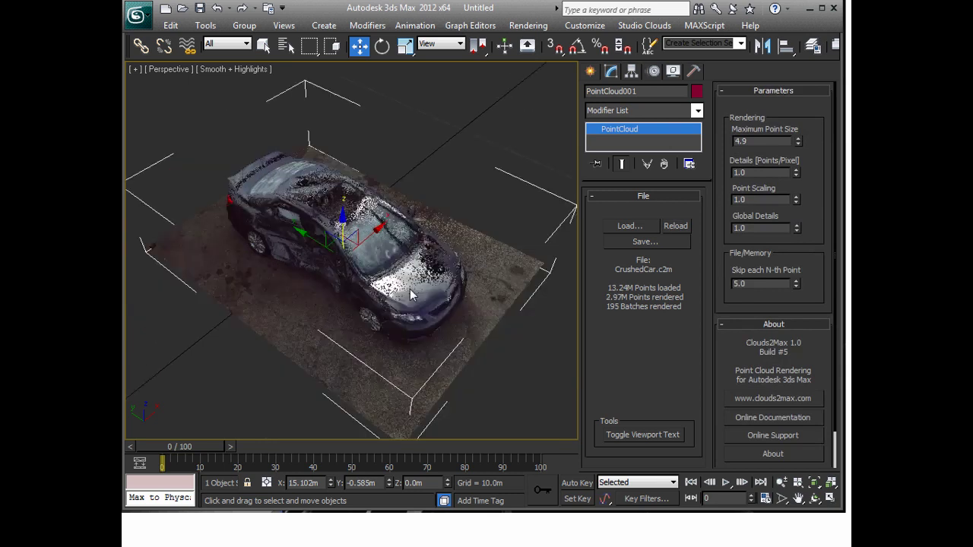
left_click(590, 71)
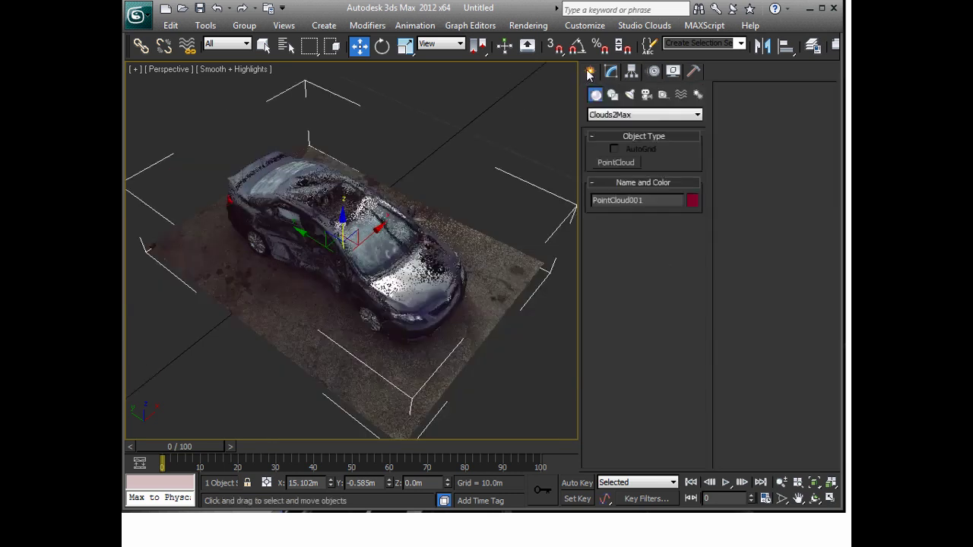
- Create a Clouds2Max LimitBox helper drawn around the car point cloud
left_click(663, 95)
left_click(645, 114)
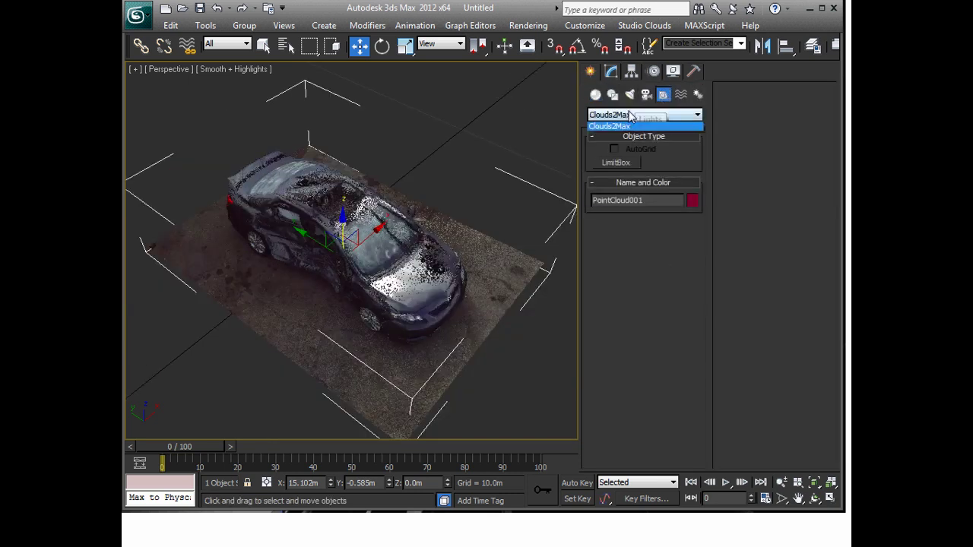
left_click(614, 210)
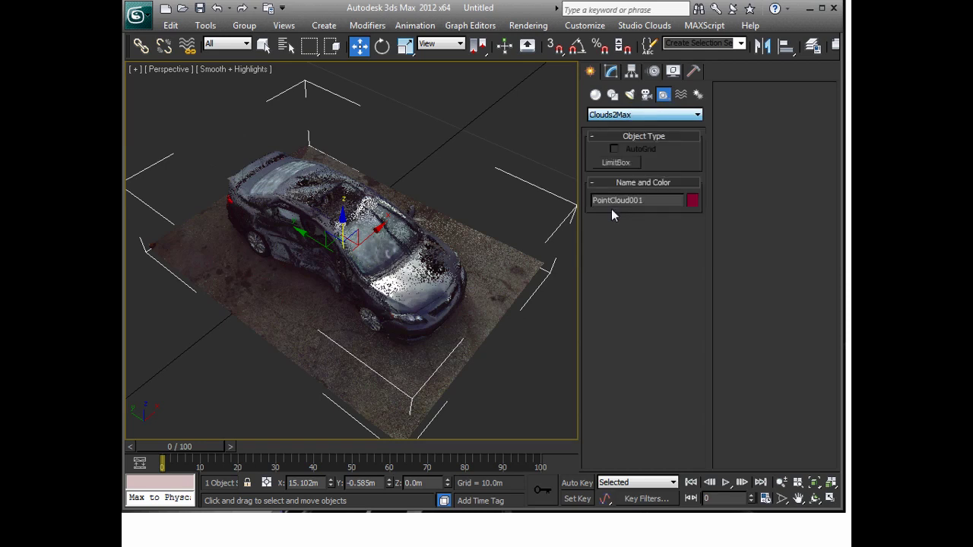
left_click(616, 162)
scroll(425, 272, "down", 5)
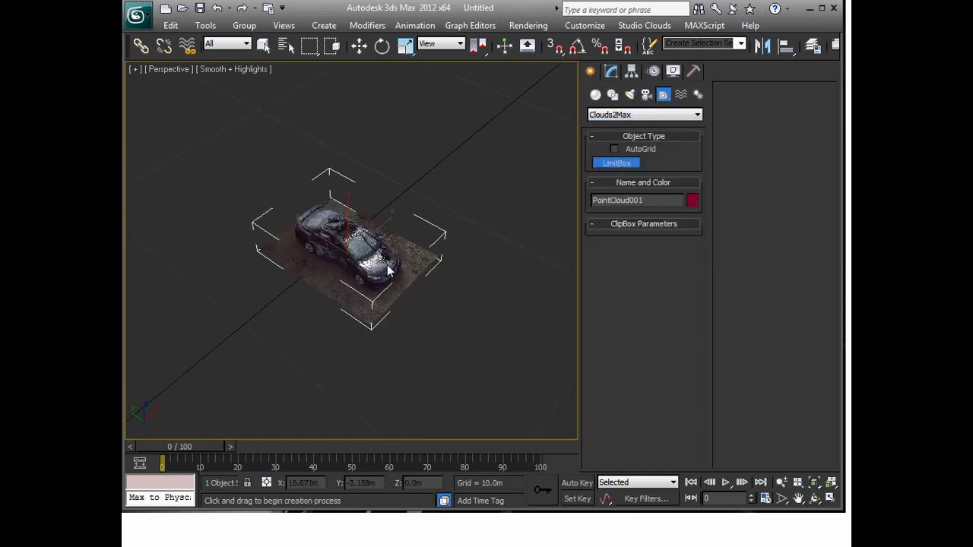
left_click_drag(343, 251, 432, 314)
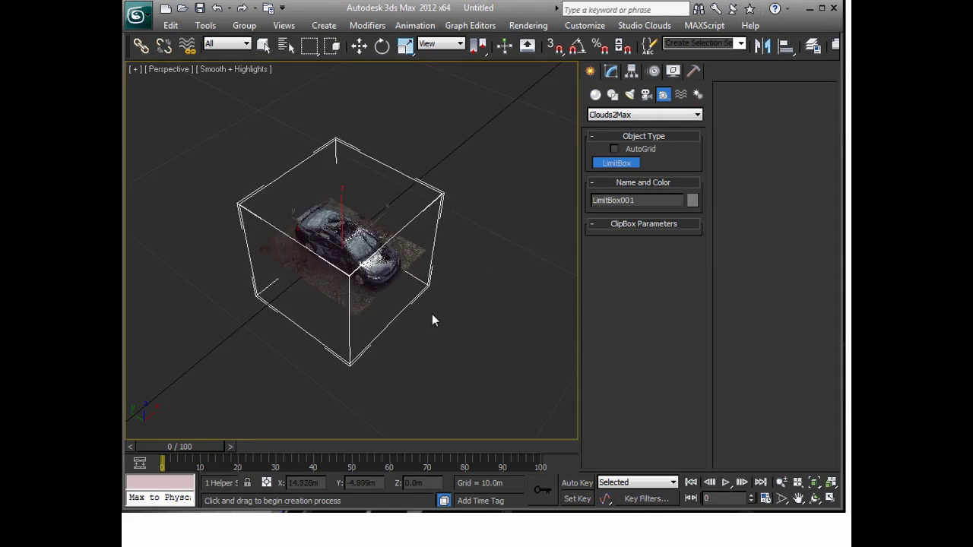
- Scale the LimitBox non-uniformly into a thin slab that clips the cloud
middle_click_drag(403, 307, 395, 287, "alt")
scroll(382, 285, "up", 3)
scroll(384, 290, "down", 1)
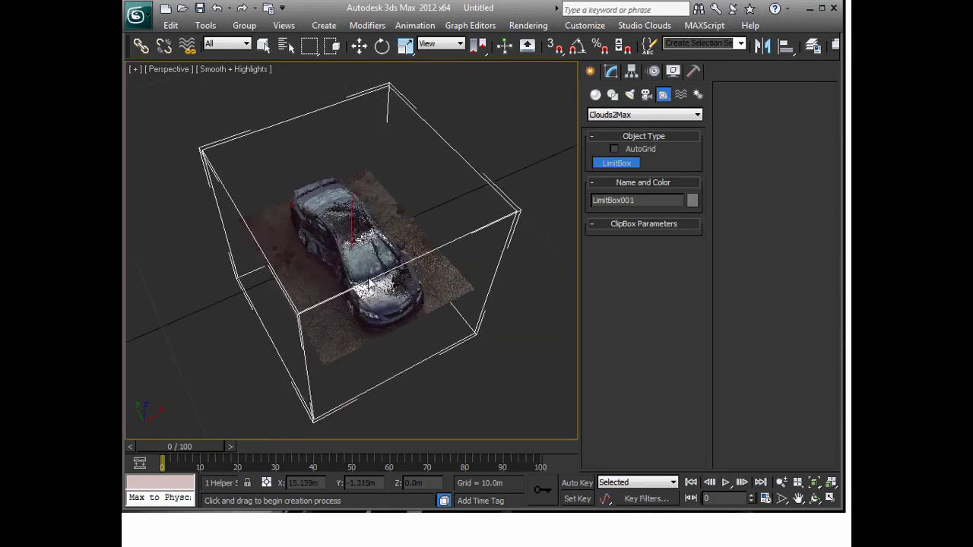
key("r")
left_click_drag(295, 277, 561, 208)
middle_click_drag(451, 276, 223, 314, "alt")
left_click_drag(223, 309, 272, 326)
- Rescale the LimitBox non-uniformly into a tall, narrow box
key("r")
key("r")
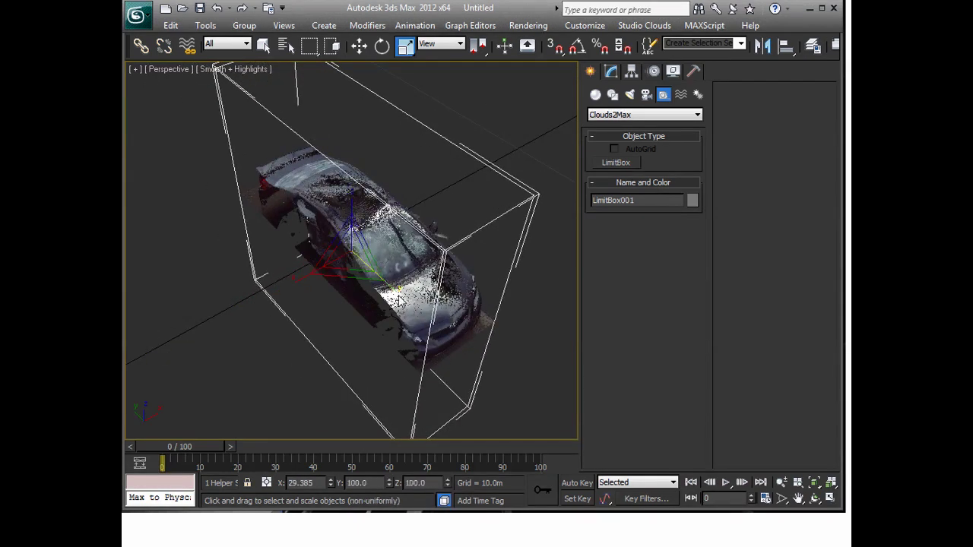
left_click_drag(408, 302, 388, 290)
key("r")
scroll(409, 288, "up", 3)
scroll(409, 288, "down", 3)
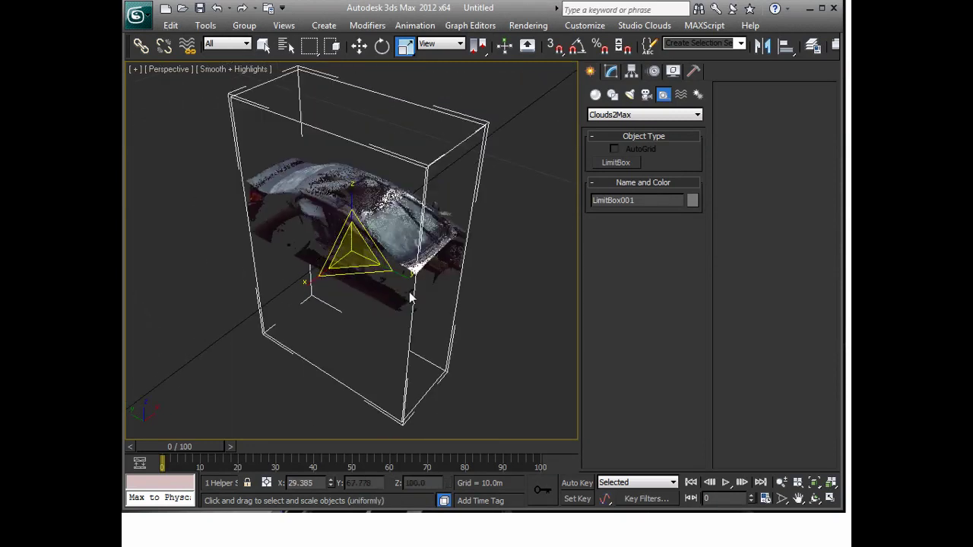
middle_click_drag(412, 295, 437, 304, "alt")
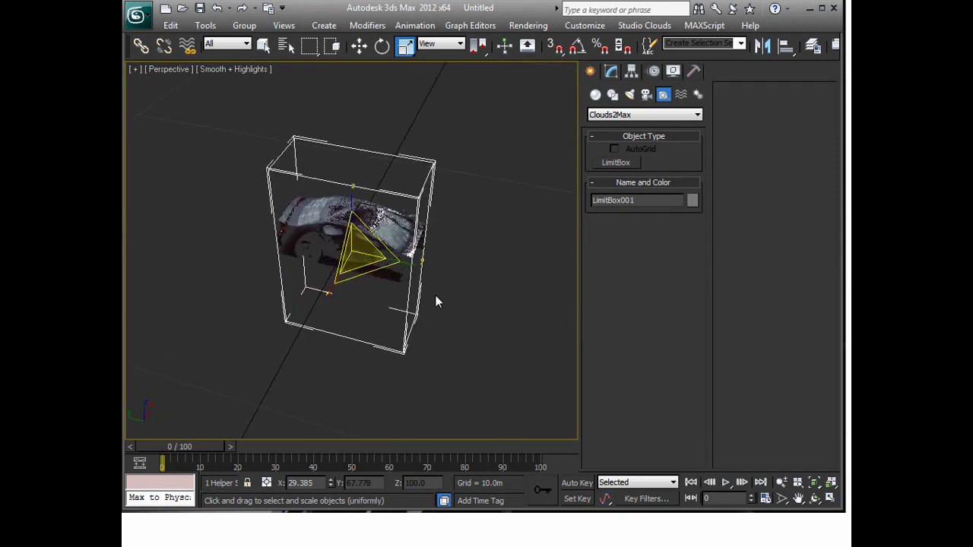
- Move the LimitBox down on Z to clip the car, then delete it
key("w")
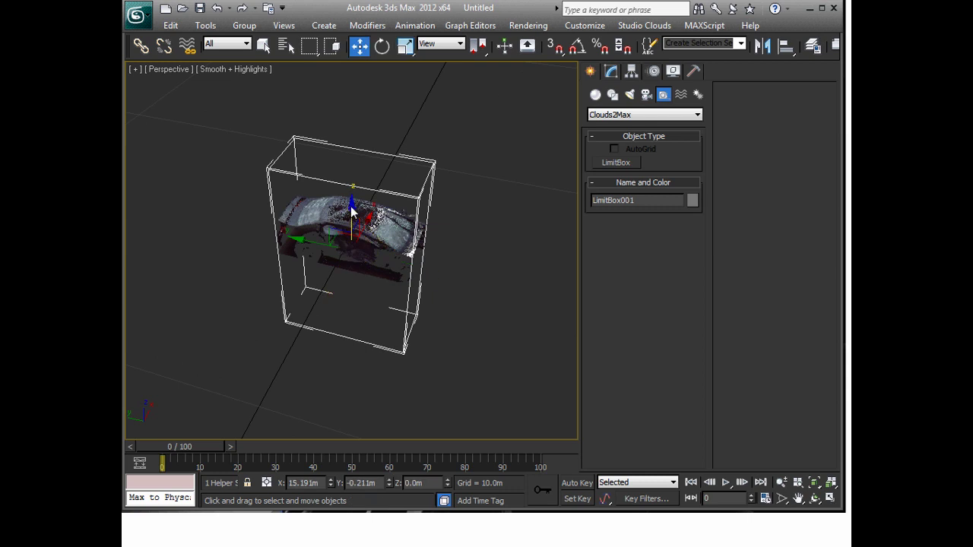
mouse_move(350, 209)
left_mouse_down()
mouse_move(355, 304)
mouse_move(355, 227)
left_mouse_up()
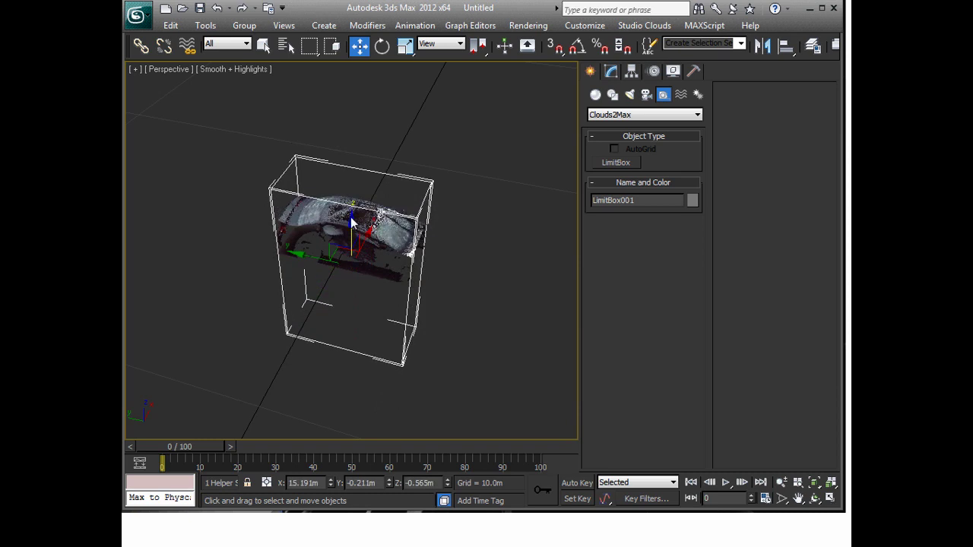
middle_click_drag(362, 225, 382, 235, "alt")
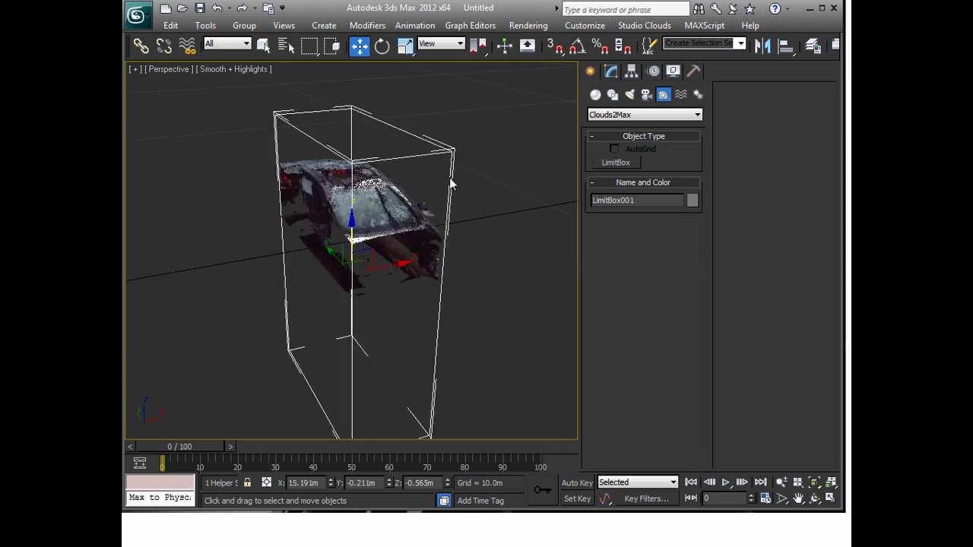
key("Delete")
middle_click_drag(454, 228, 396, 229, "alt")
scroll(428, 265, "up", 3)
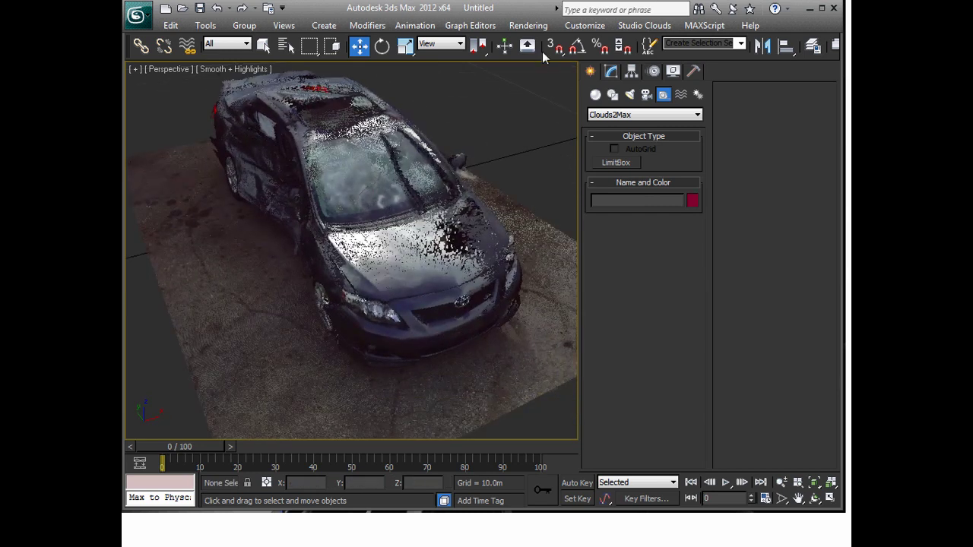
- Enable 3D snaps with Clouds2Max checked as the only snap target
left_click(554, 49)
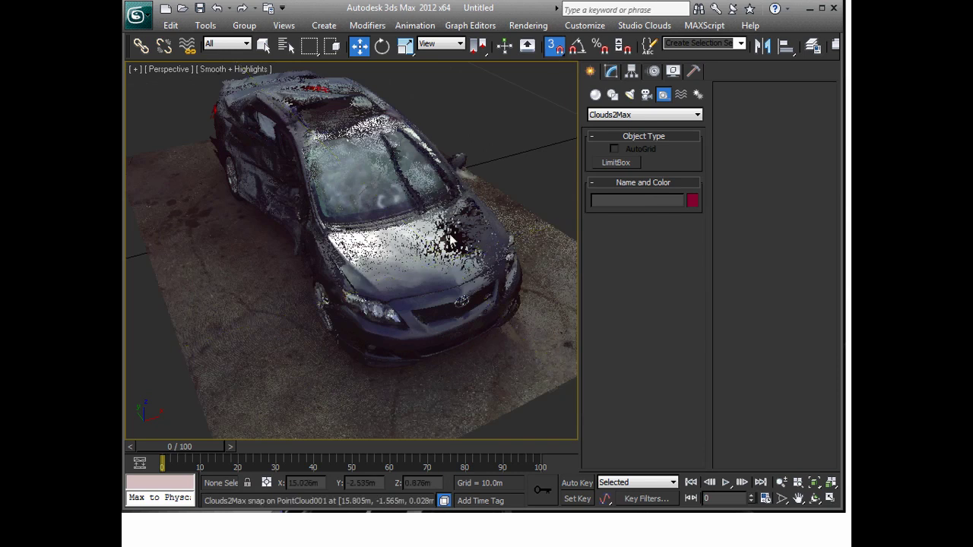
right_click(555, 47)
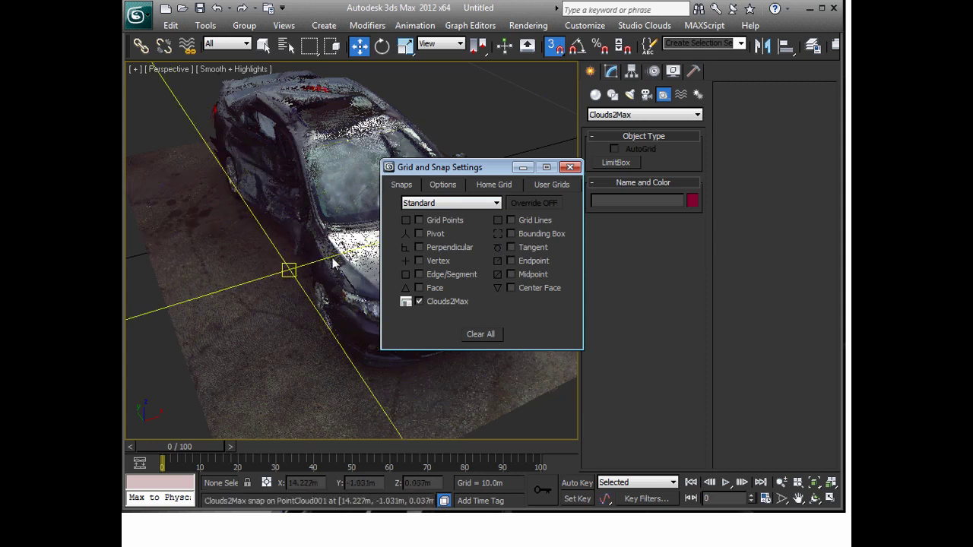
left_click(570, 168)
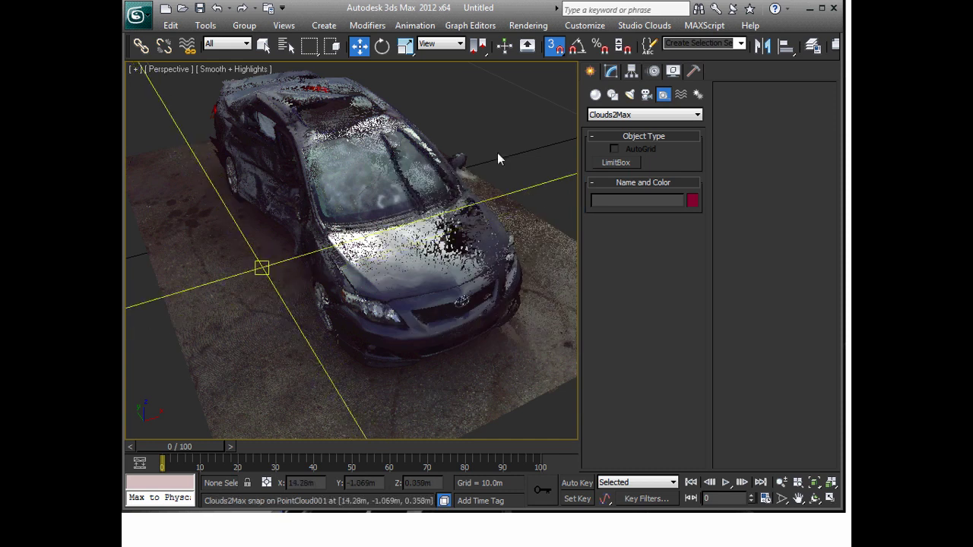
- Draw a Line spline with five corner points snapped to the ground beside the car
left_click(612, 94)
left_click(604, 174)
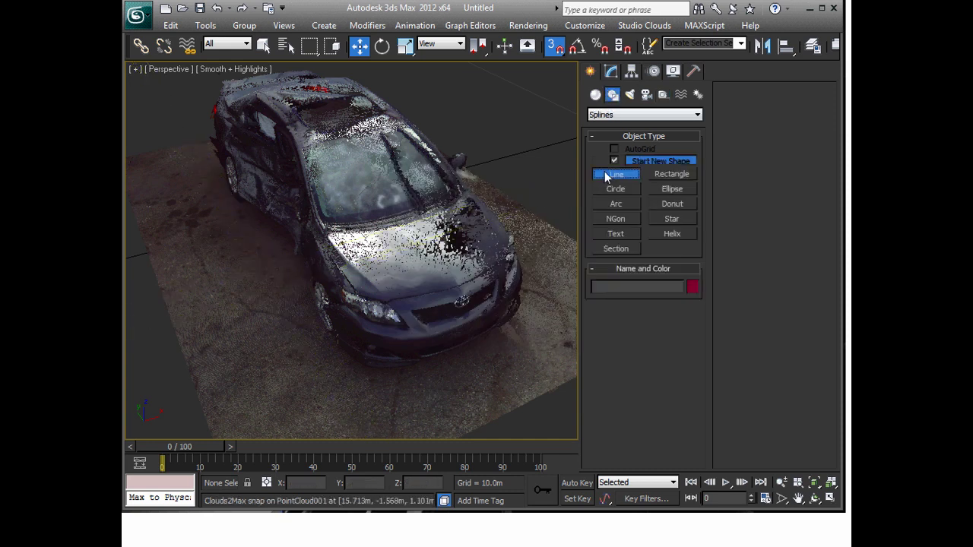
left_click(158, 180)
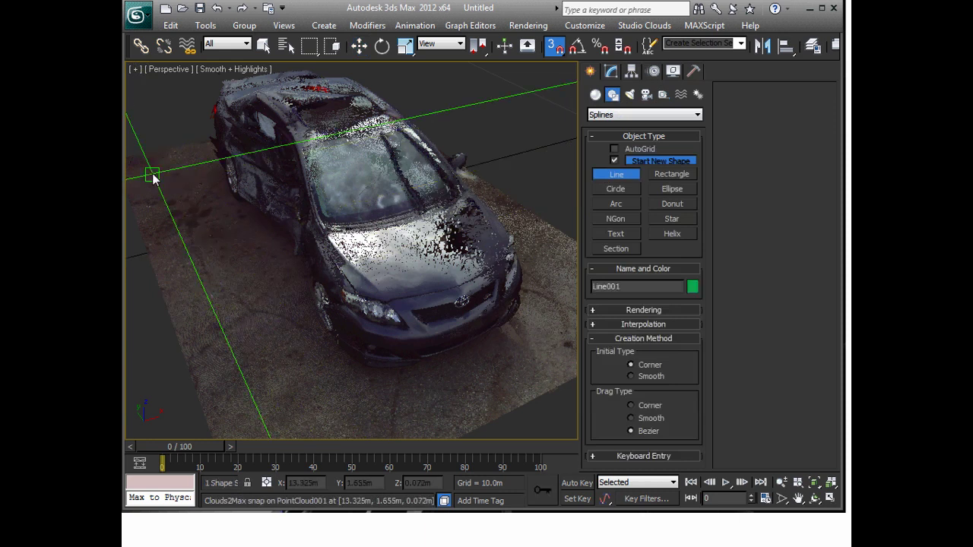
left_click(258, 428)
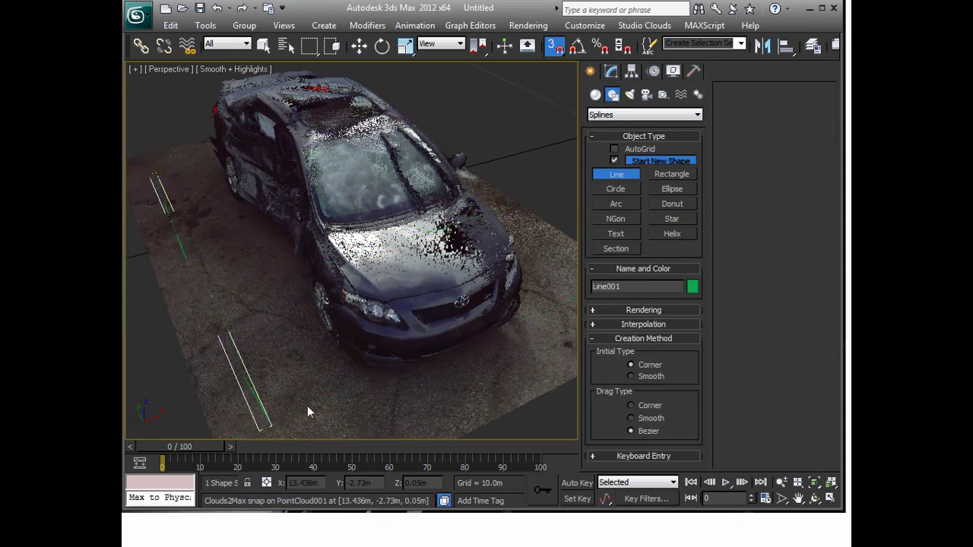
left_click(346, 396)
left_click(292, 310)
left_click(204, 162)
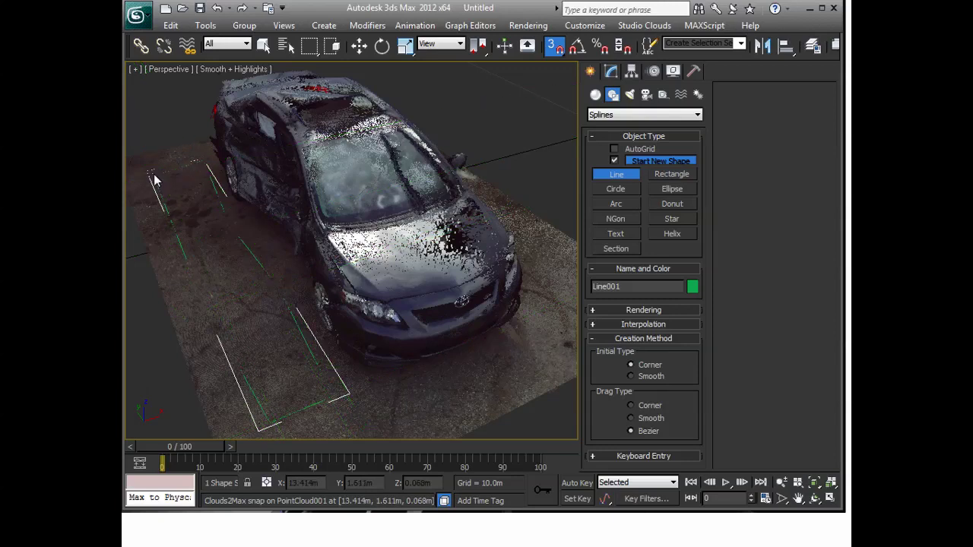
right_click(153, 174)
- Turn off snapping and raise Line001 on Z to 1.269 m
key("w")
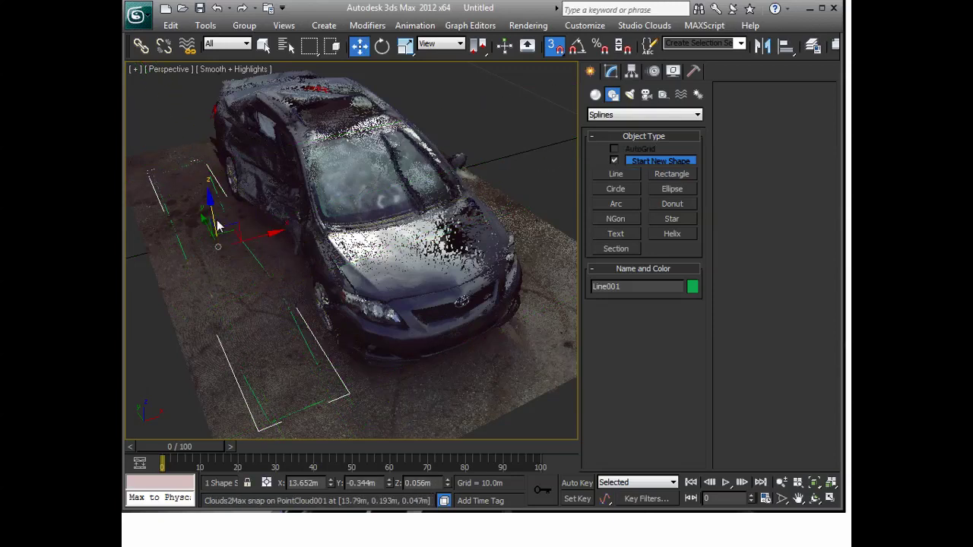
left_click(555, 47)
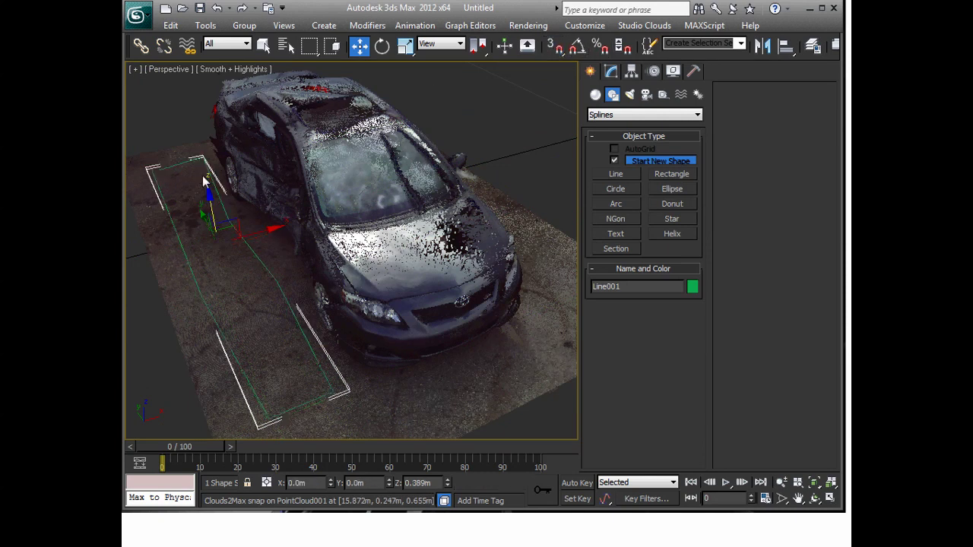
left_click_drag(209, 213, 190, 115)
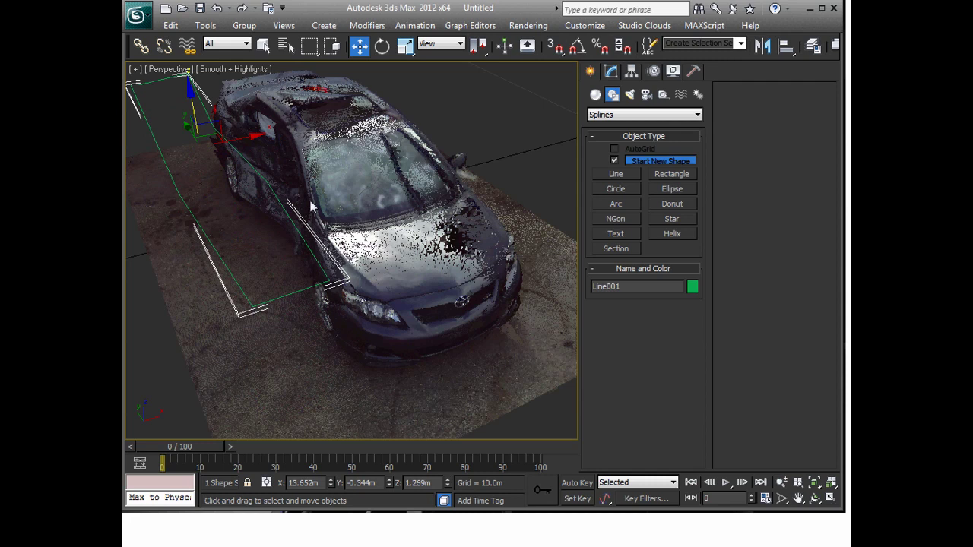
middle_click_drag(206, 168, 313, 235, "alt")
- Delete Line001 so only the crushed car cloud and ground remain
key("Delete")
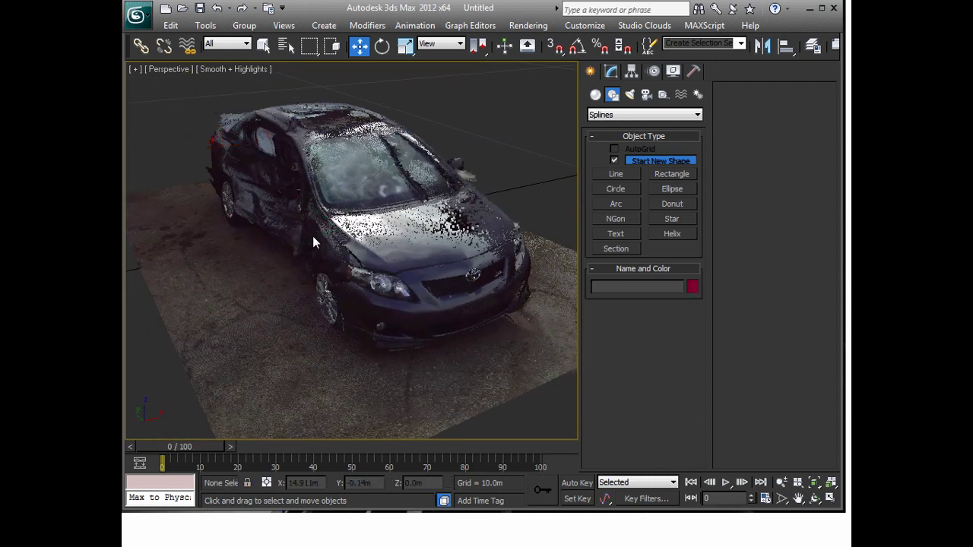